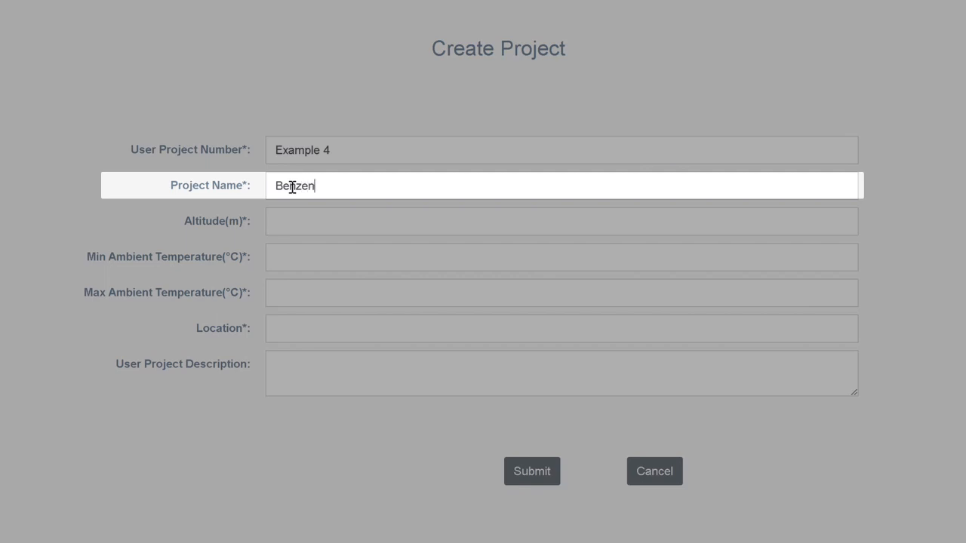
Step: Name the new project Benzene Pump Application and set its altitude to 200.0 m
text(Pump Applicatio)
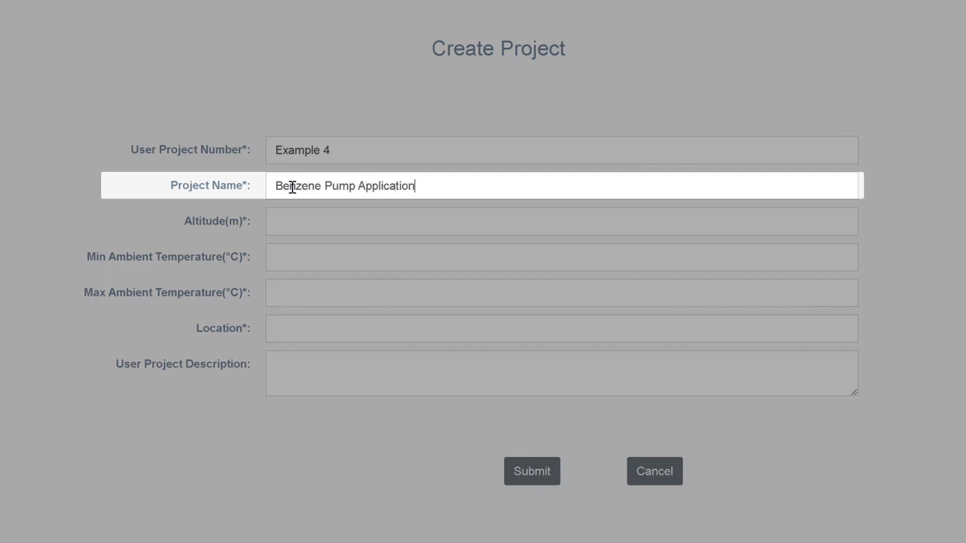
text(n)
key(Tab)
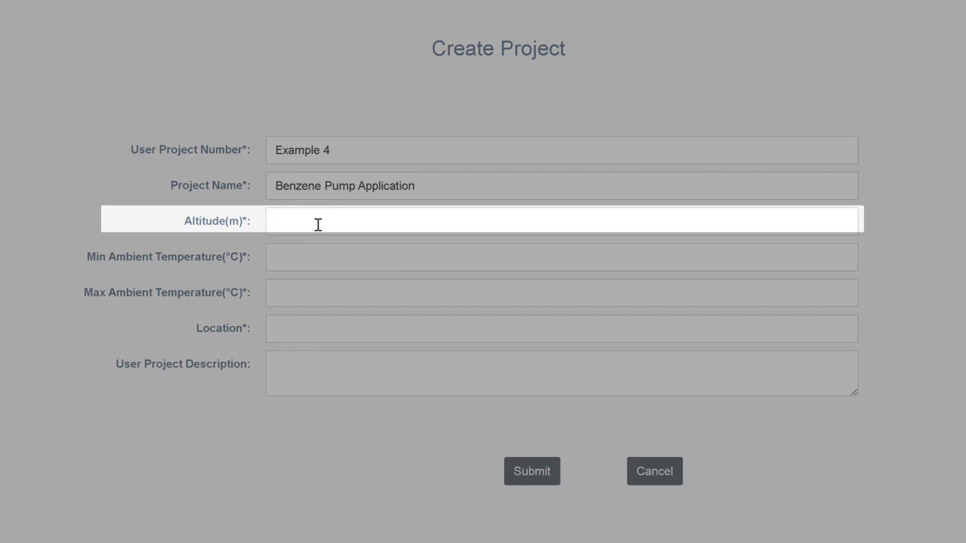
text(200.0)
Step: Set the project's minimum ambient temperature to -10.00 °C and its maximum to 40.00 °C
click(300, 261)
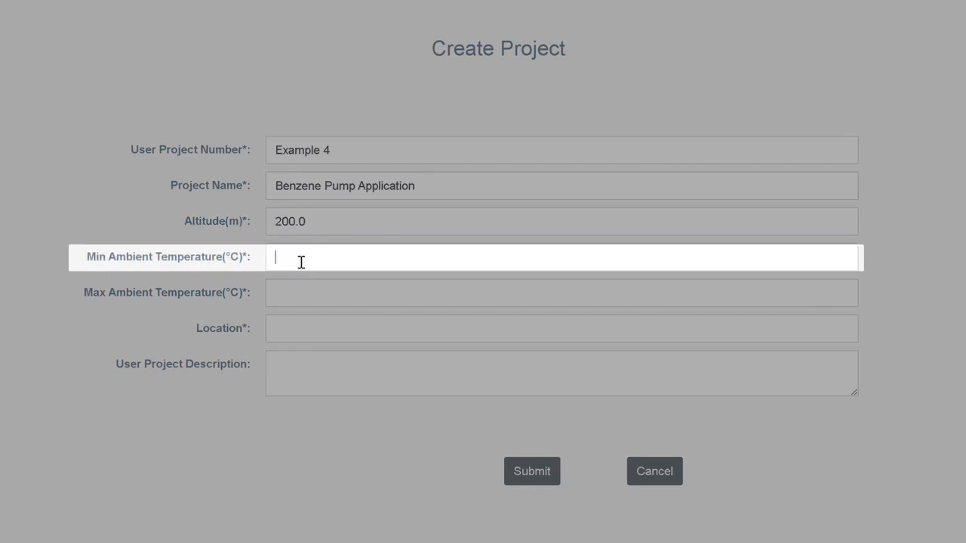
text(-10.00)
click(292, 293)
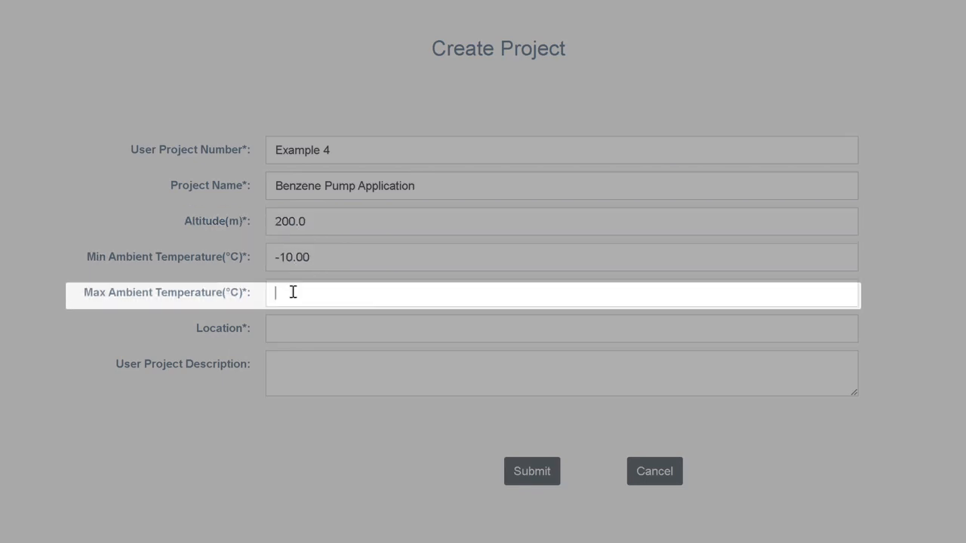
text(40.00)
Step: Enter Petrochemical Plant as the project's location
click(287, 332)
text(Petrochemica)
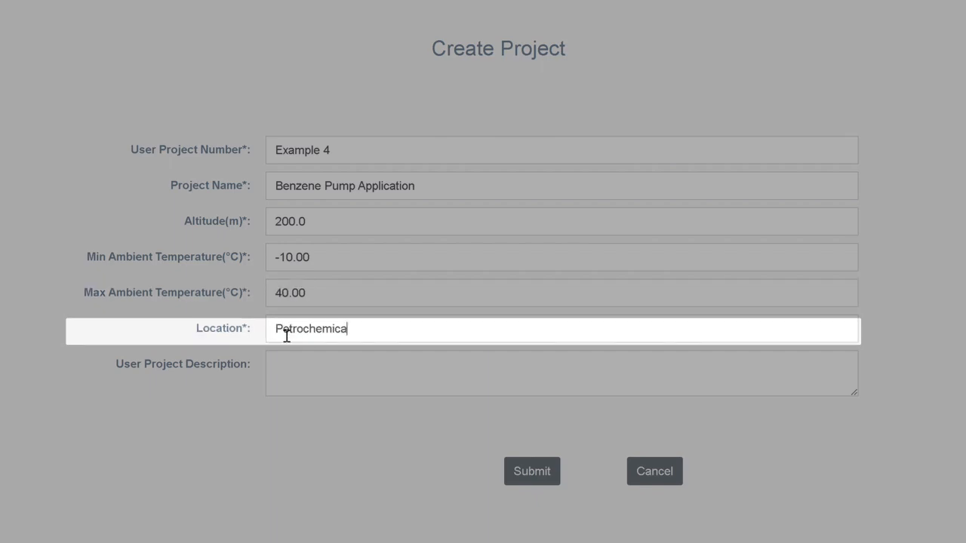
text(l Plant)
Step: Describe the project as "Benzene pump application in process facility" and submit it
click(282, 368)
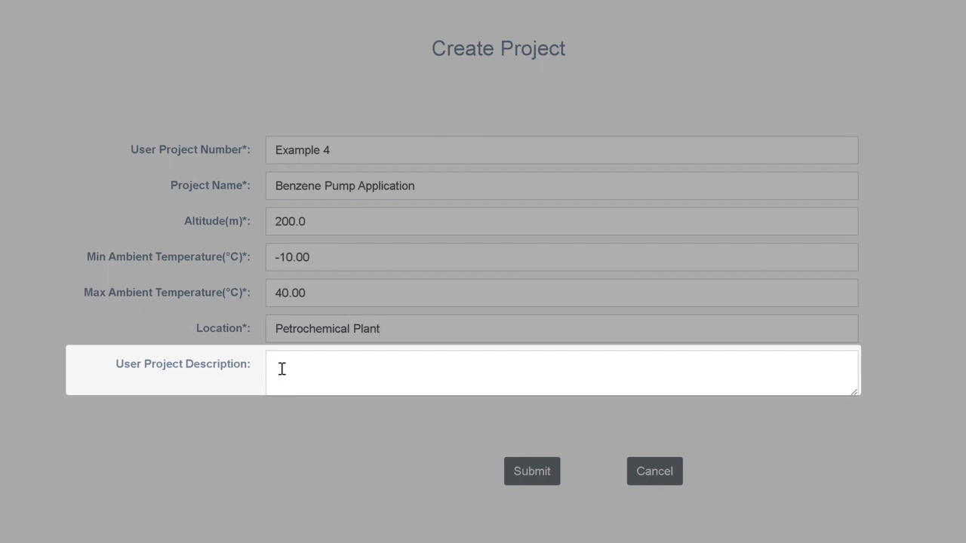
text(Benzen)
text(e pupm)
key(BackSpace)
key(BackSpace)
text(mp application in process facility)
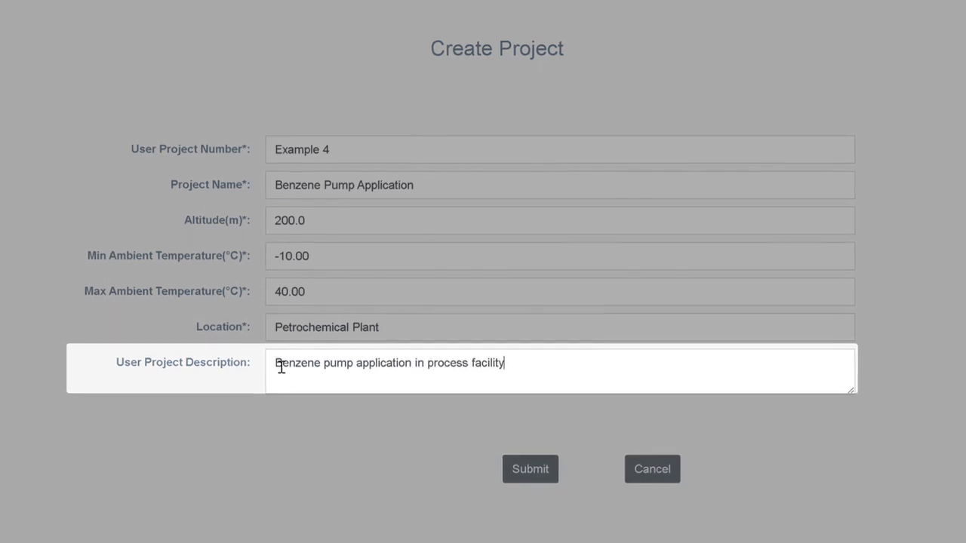
click(532, 470)
click(429, 326)
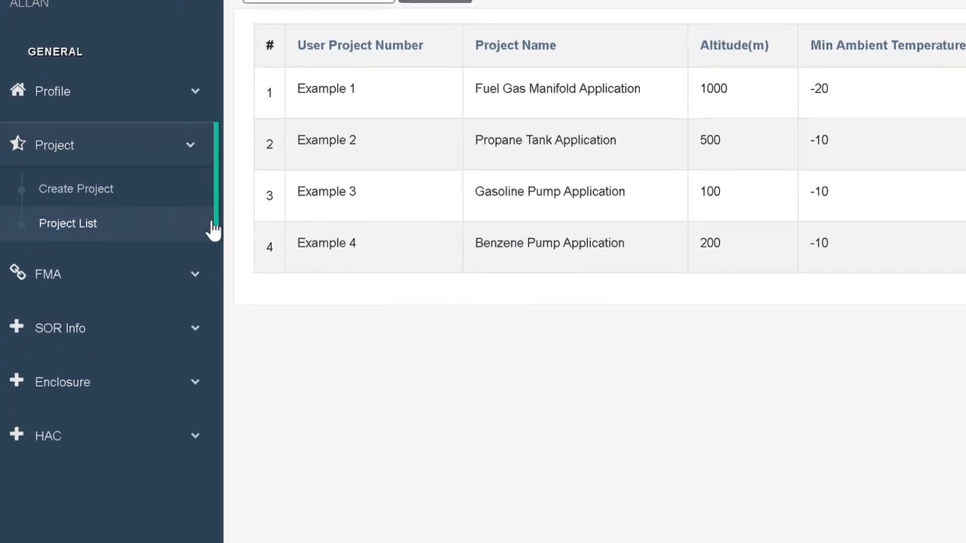
Step: Search the generic compounds for Benzene
click(65, 276)
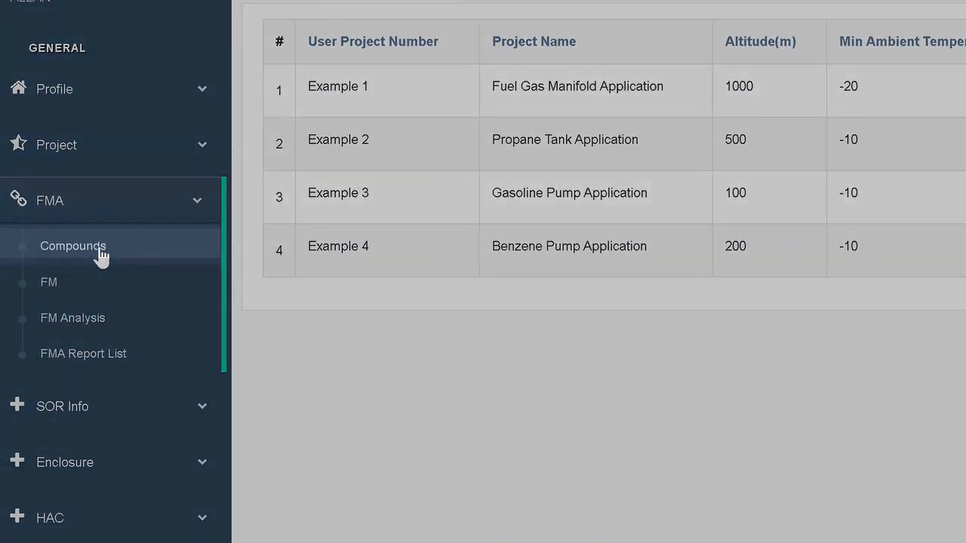
click(100, 255)
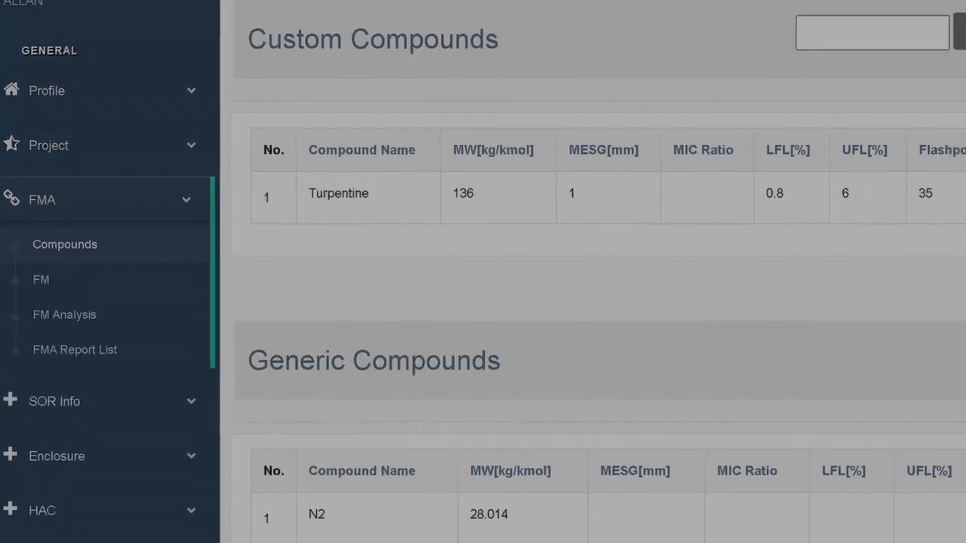
text(Benzene)
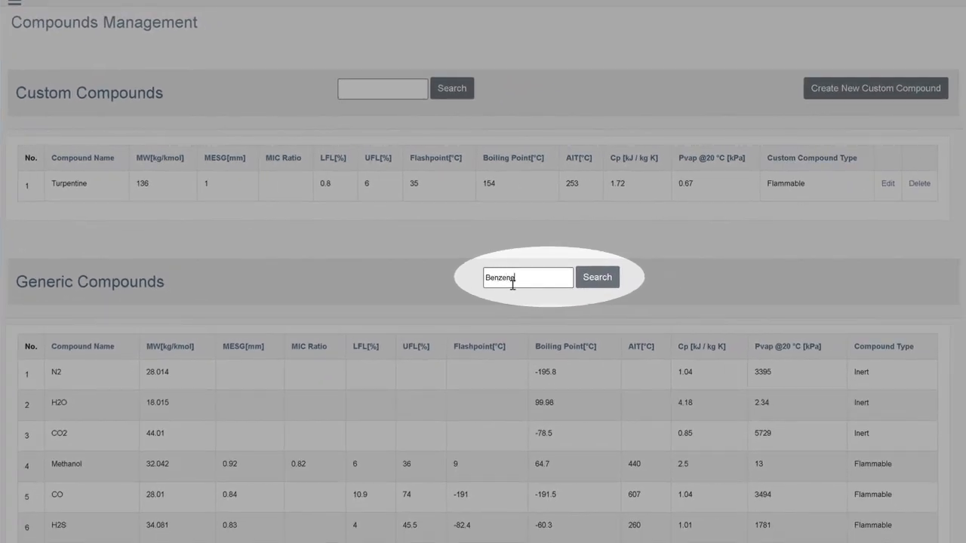
click(594, 279)
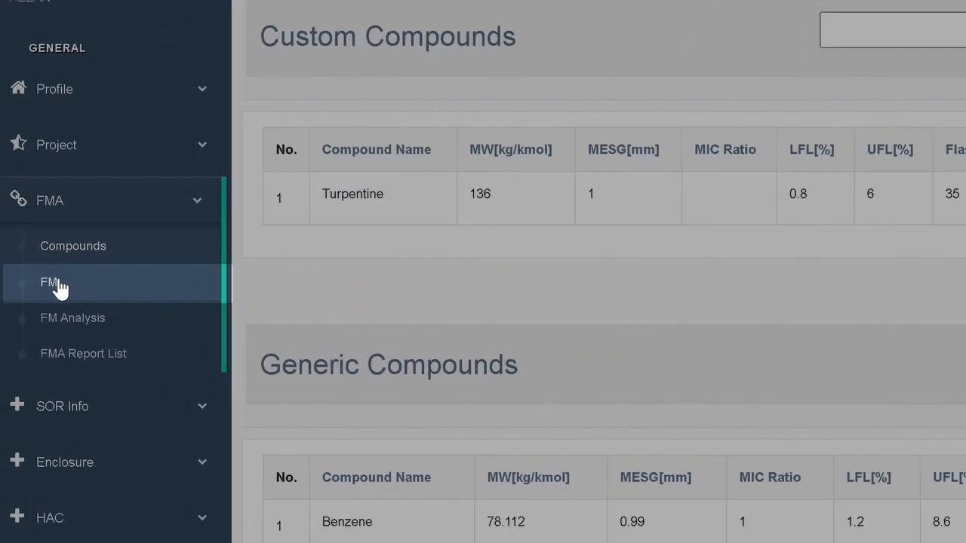
Step: Create a flammable mixture named Benzene consisting of 100 mole % of the generic compound benzene, and save it
click(58, 288)
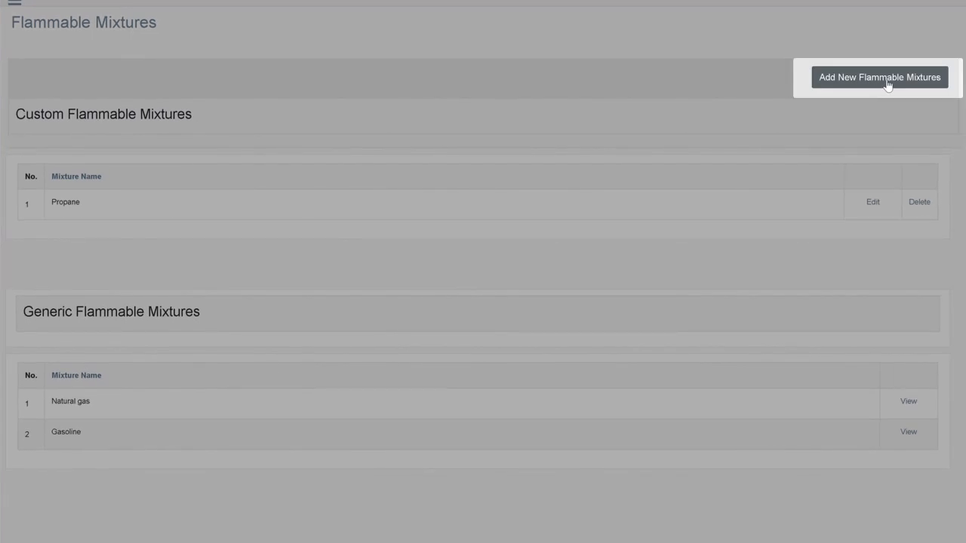
click(879, 77)
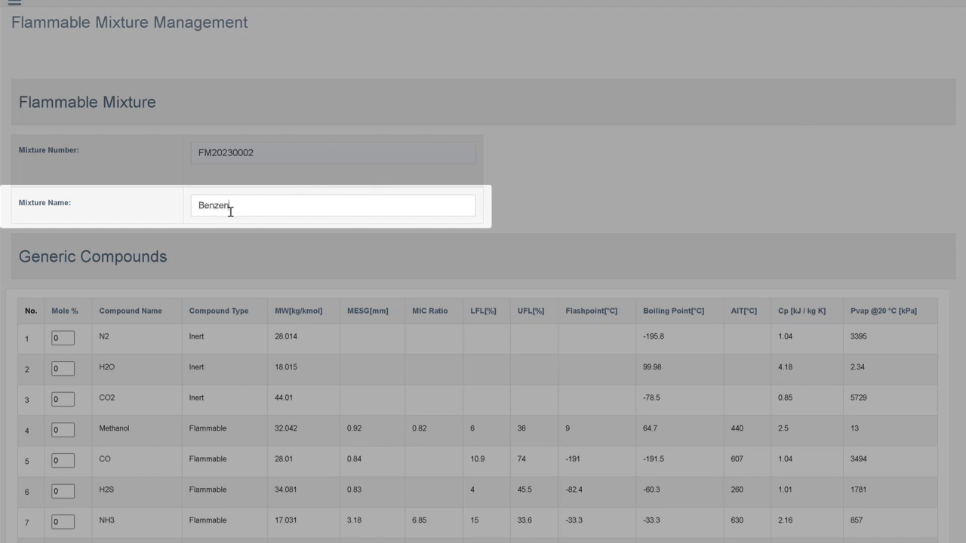
scroll(219, 355, down, 4)
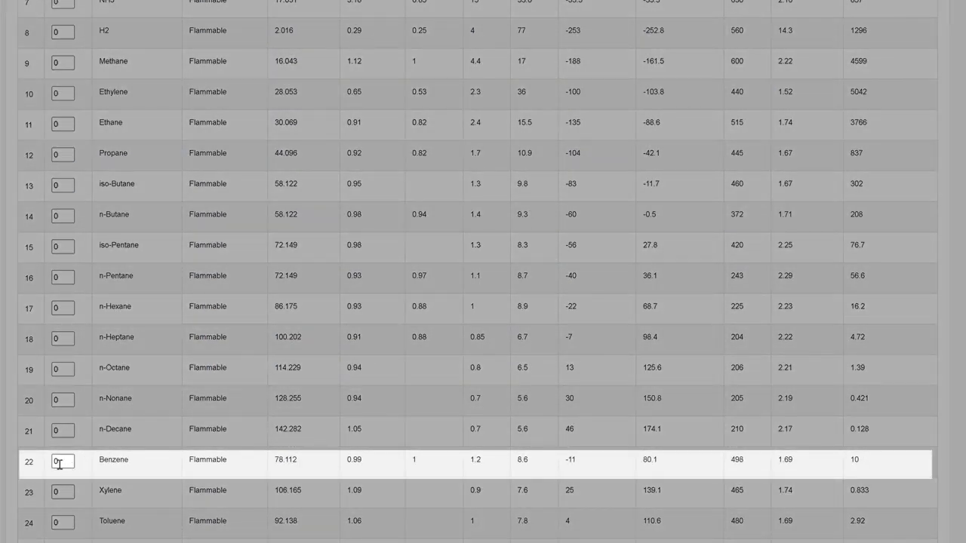
click(64, 464)
key(BackSpace)
text(100)
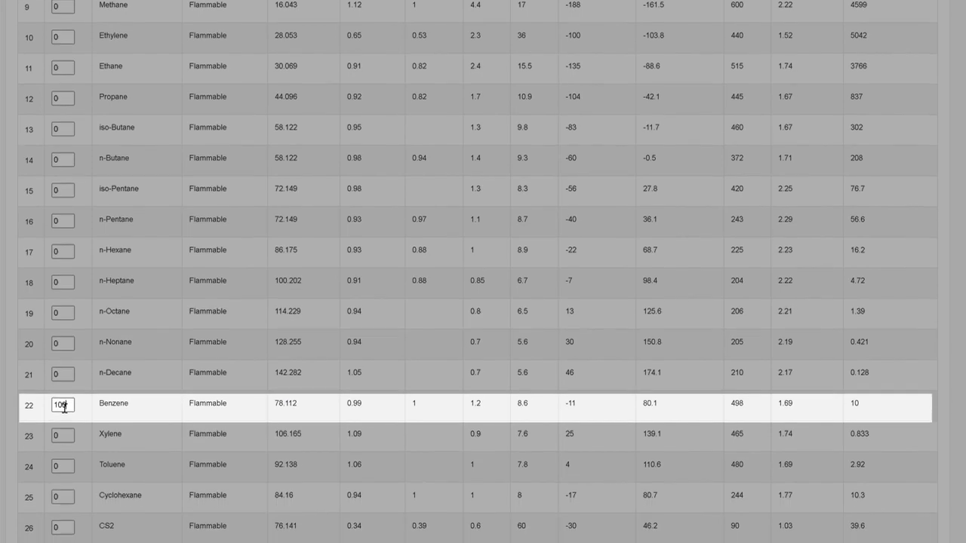
scroll(75, 427, down, 10)
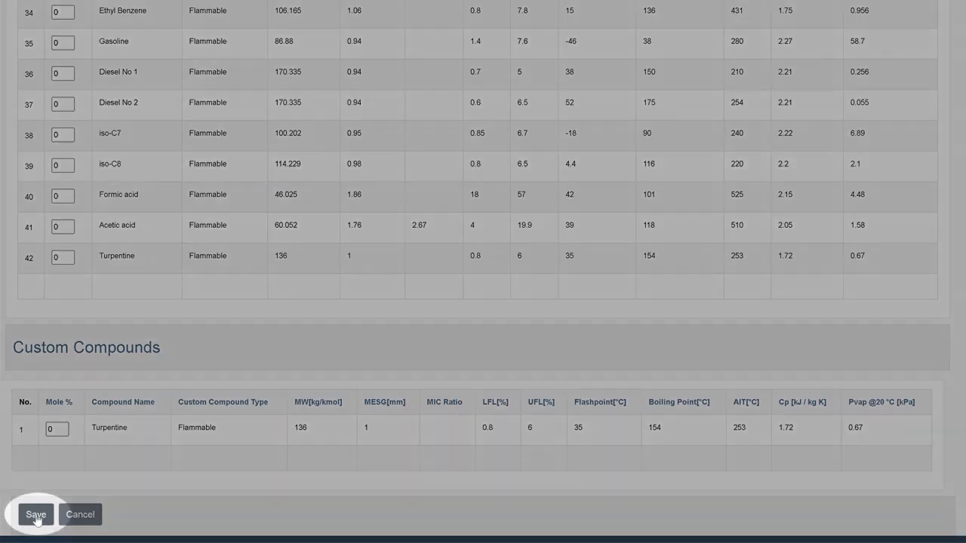
click(35, 514)
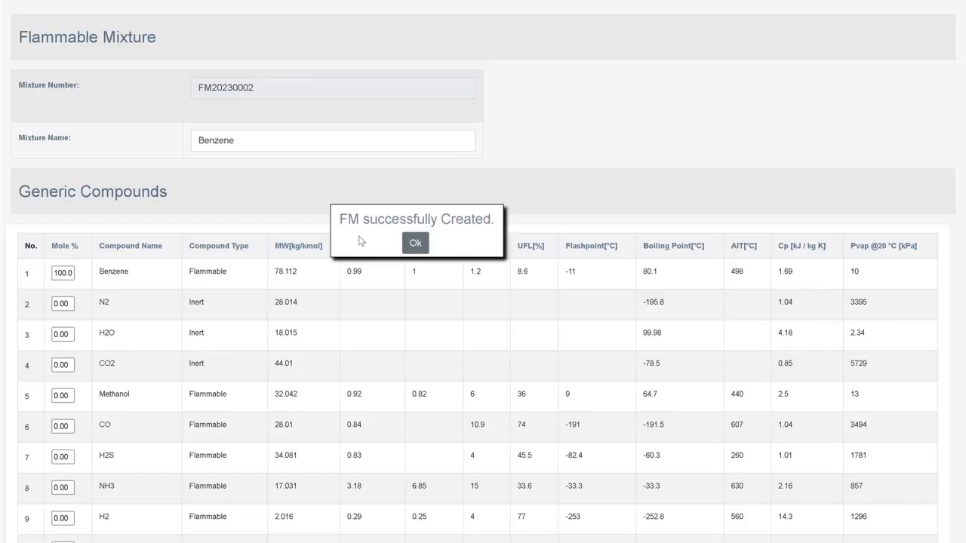
click(419, 246)
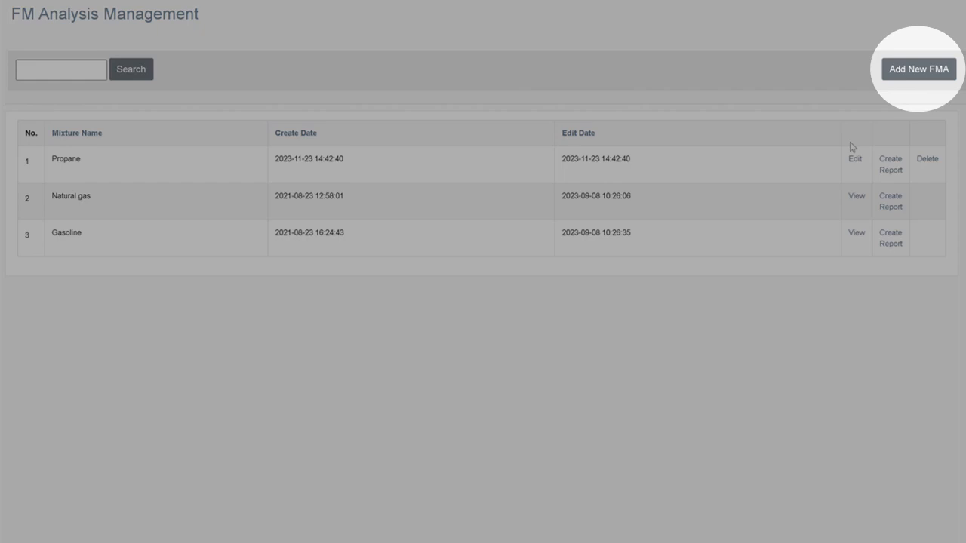
Step: Create a new flammable mixture analysis for the custom Benzene mixture, run it and save it
click(920, 72)
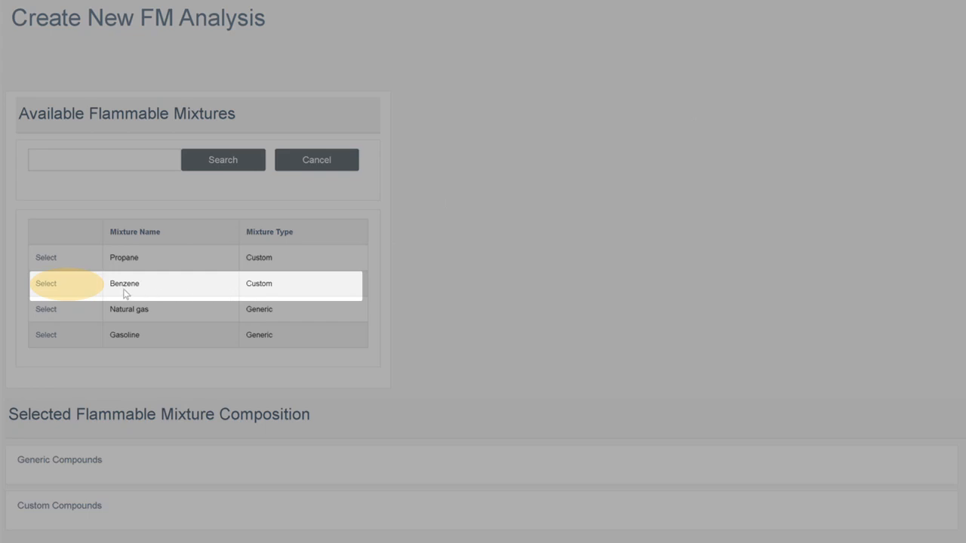
click(46, 285)
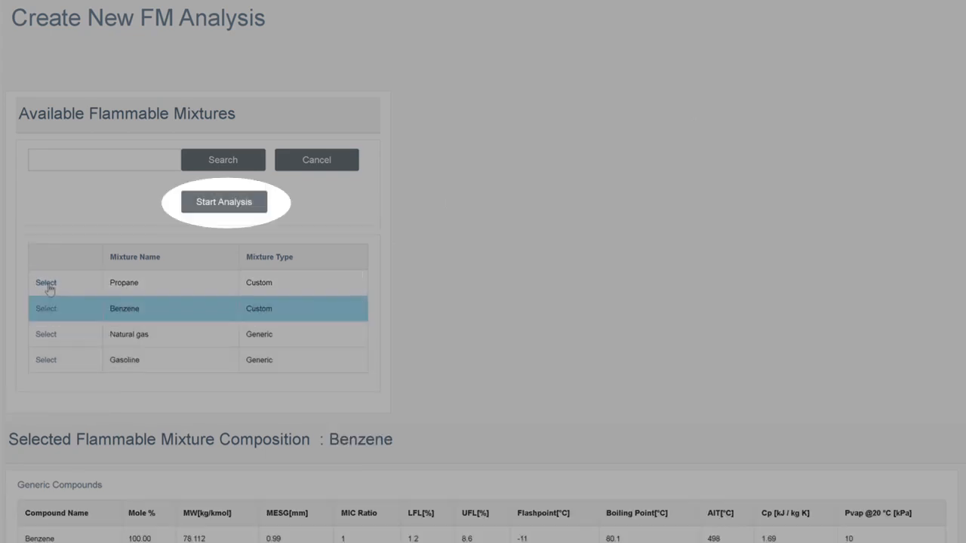
click(220, 206)
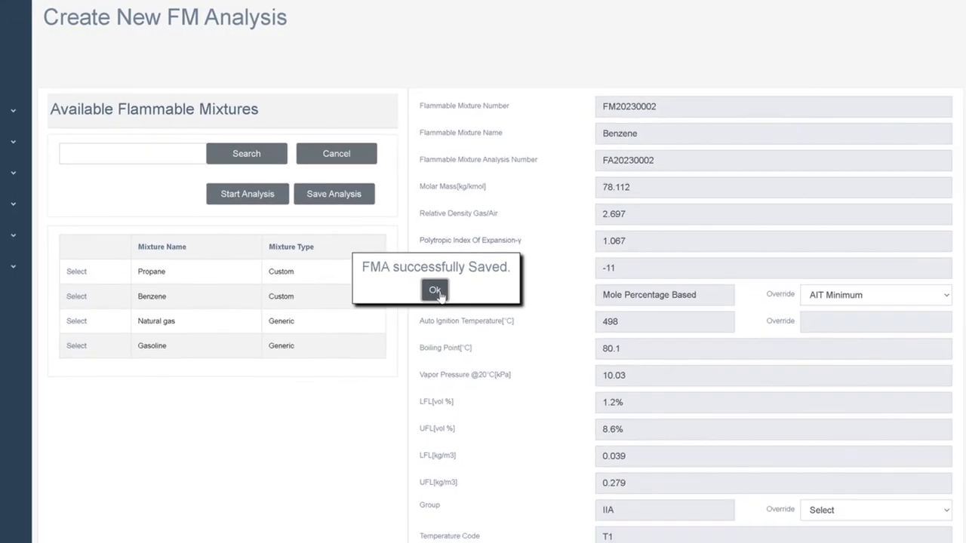
click(435, 291)
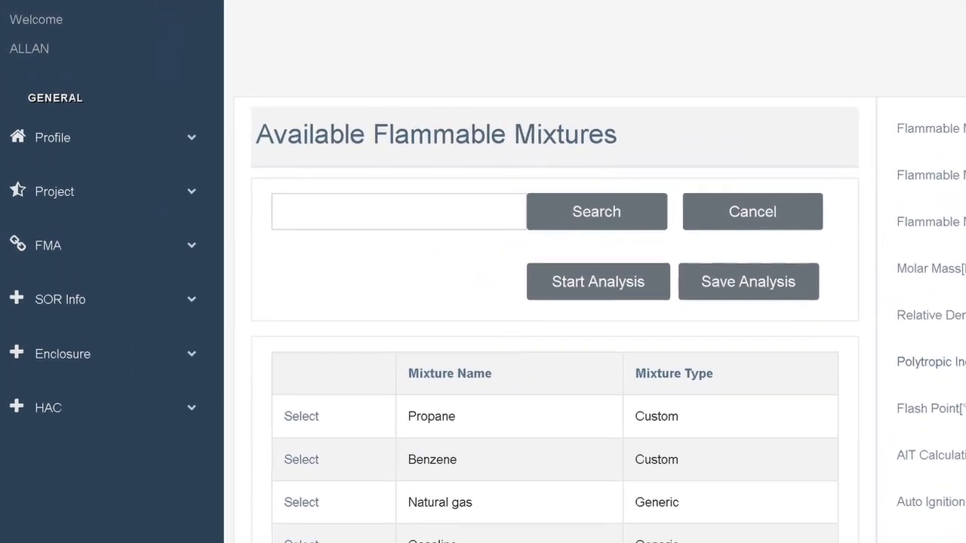
Step: Create a new source of release named Benzene Pump Application with the type Liquid Pool Release
click(76, 318)
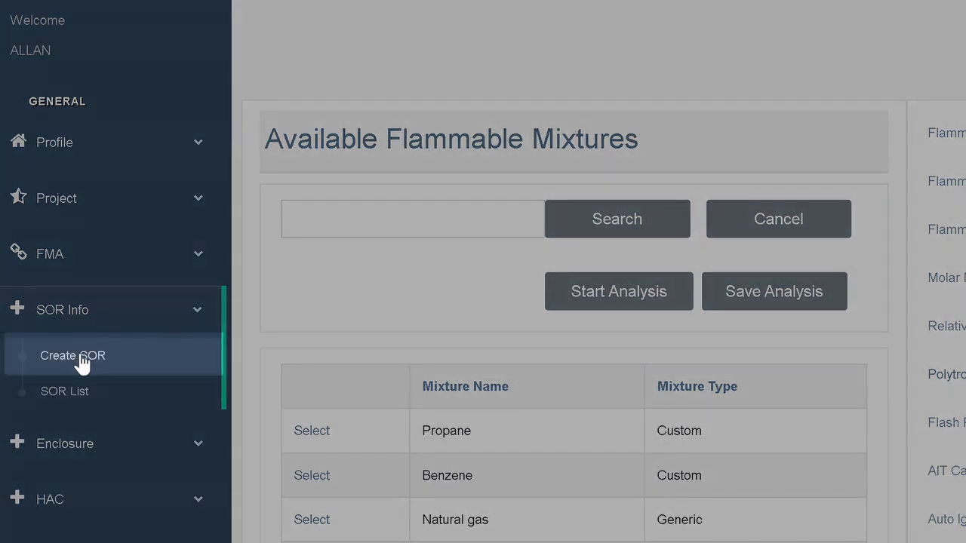
click(82, 362)
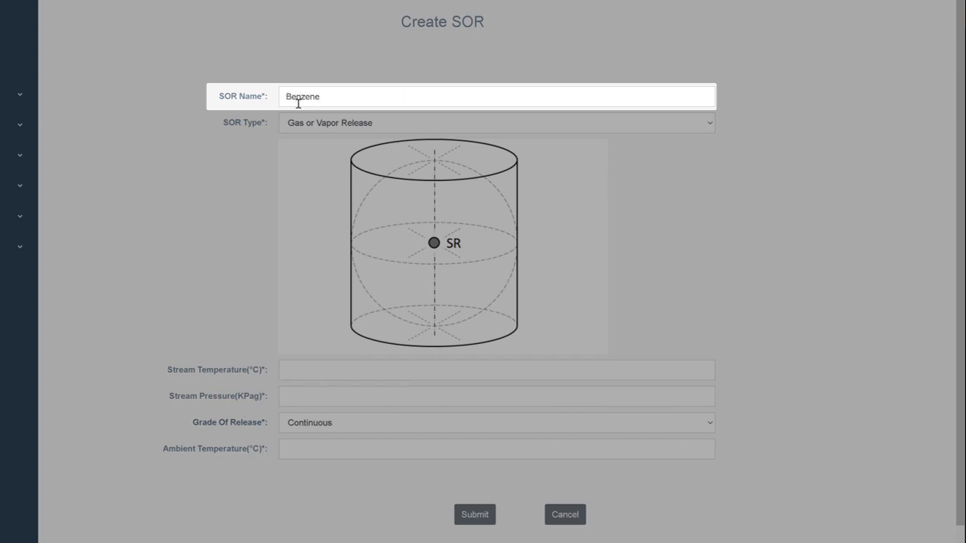
text(Benzene Pump Application)
key(Tab)
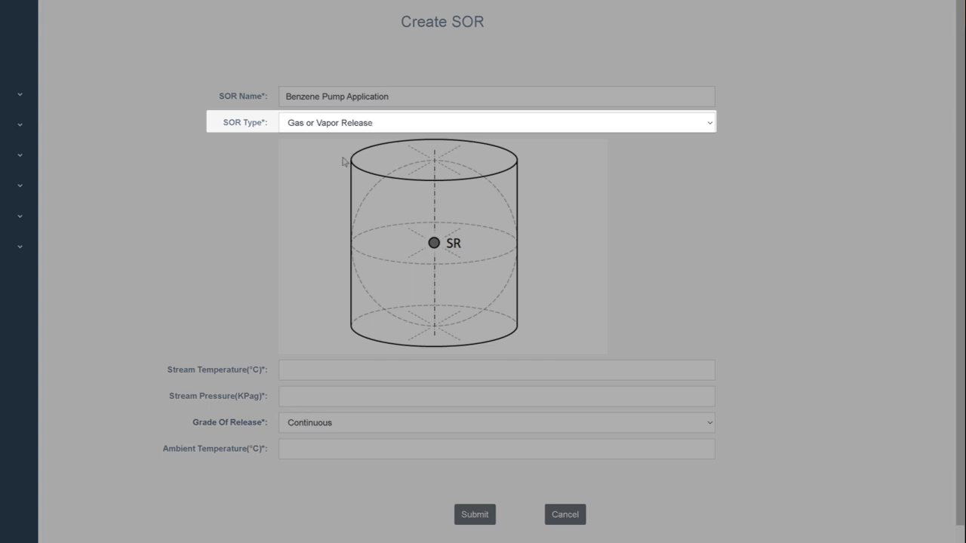
key(Down)
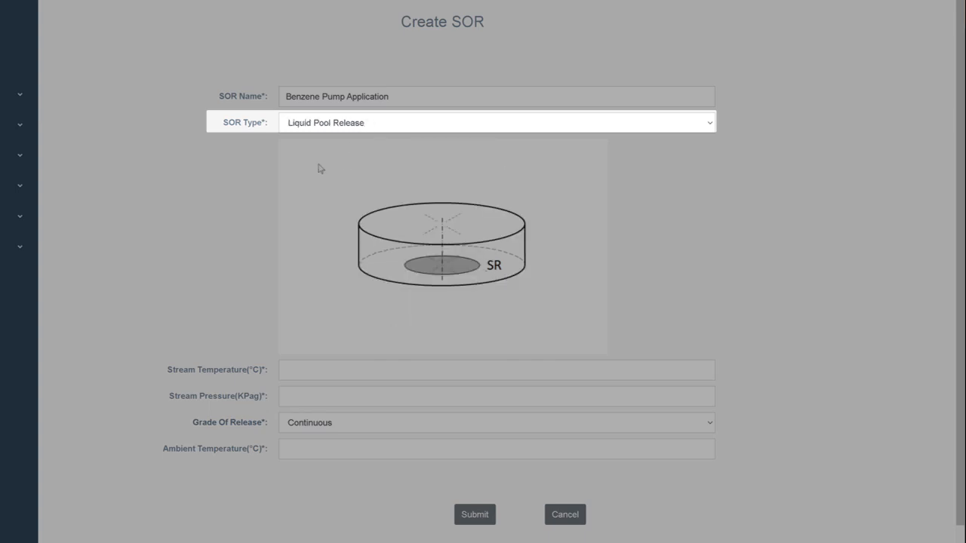
key(Tab)
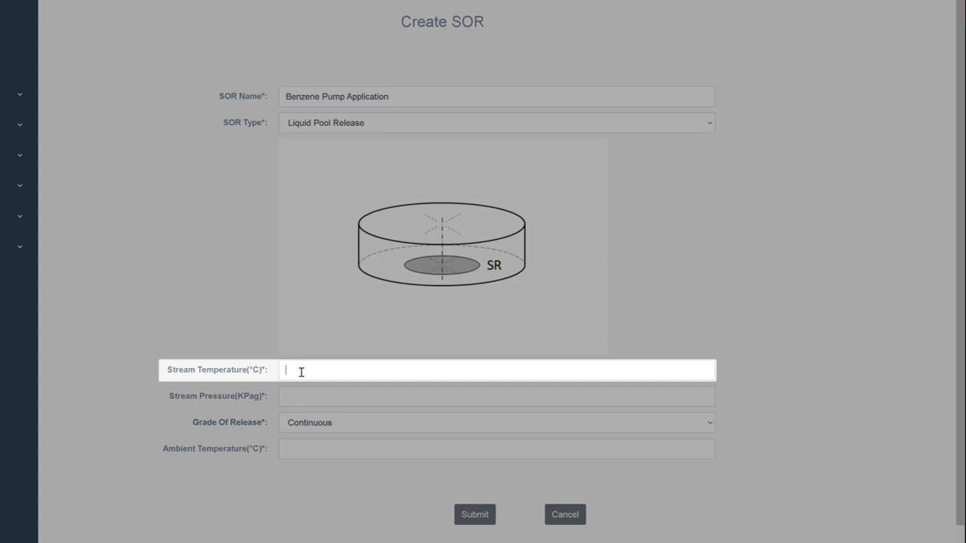
Step: Set the source of release's stream temperature to 60 °C and its stream pressure to 500 kPag
text(60)
key(Tab)
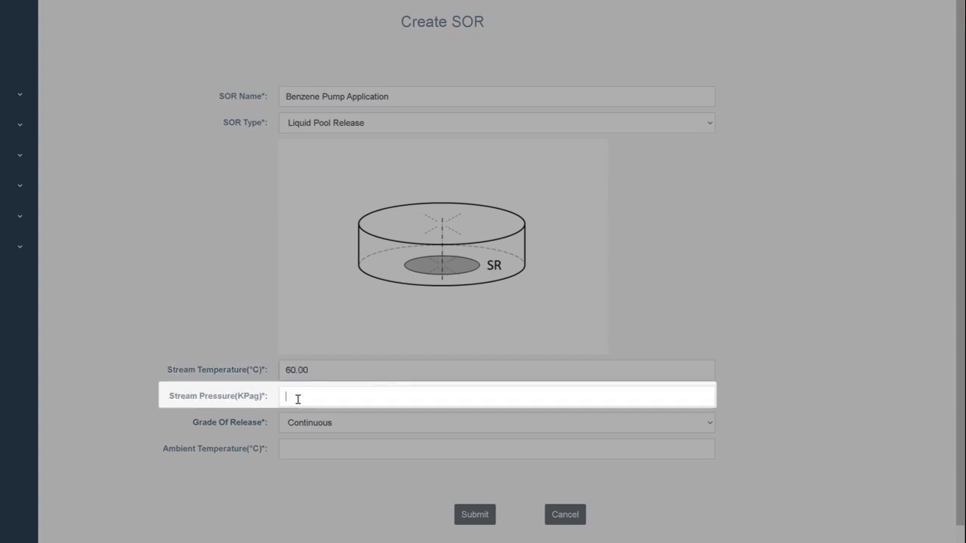
text(500)
key(Tab)
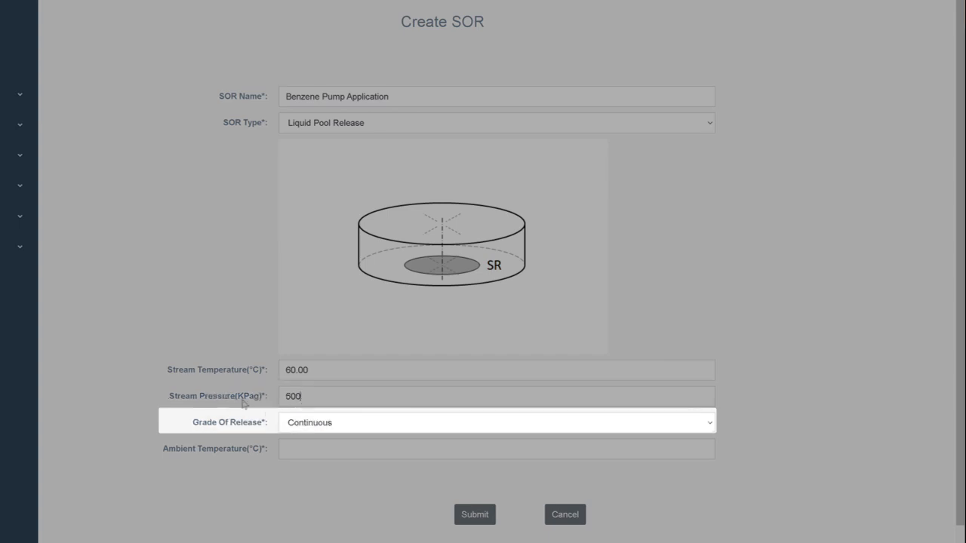
Step: Set the grade of release to Secondary and the ambient temperature to 32 °C, and submit the source of release
click(301, 460)
click(303, 455)
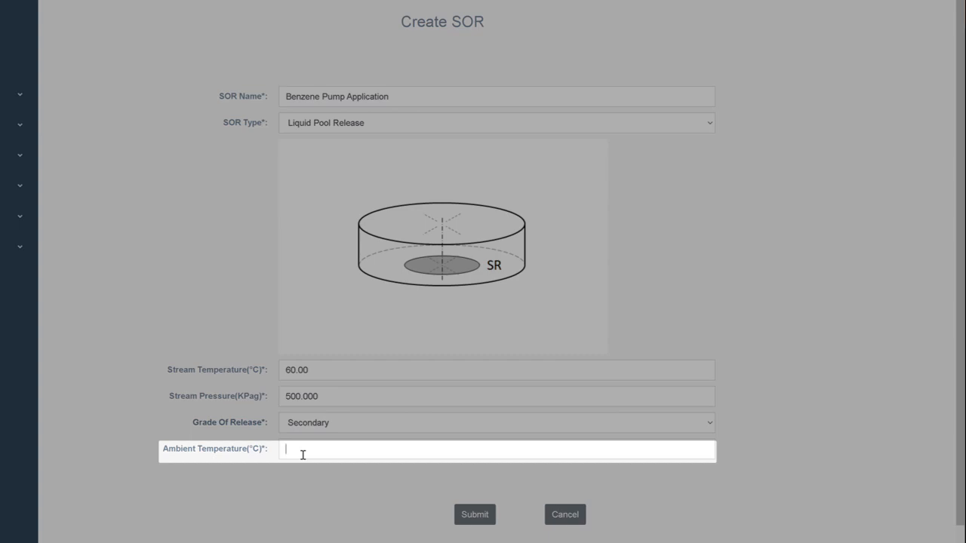
click(475, 516)
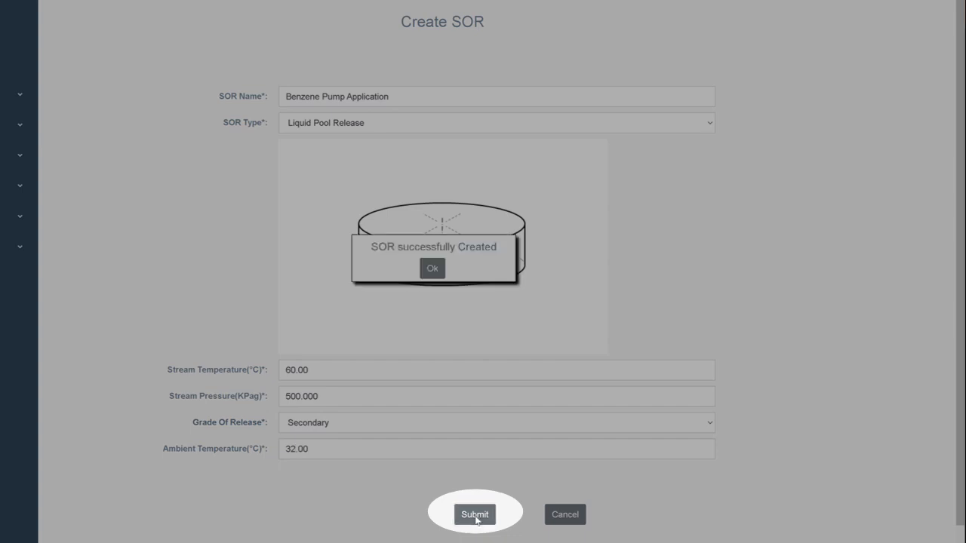
click(432, 269)
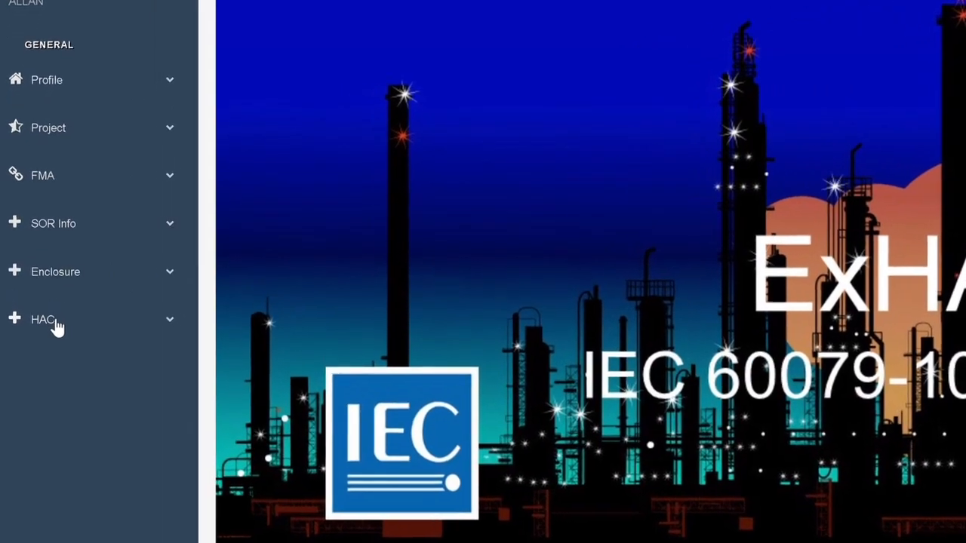
Step: Create a new hazardous area classification and assign the Benzene Pump Application project site (Example 4) to it
click(57, 323)
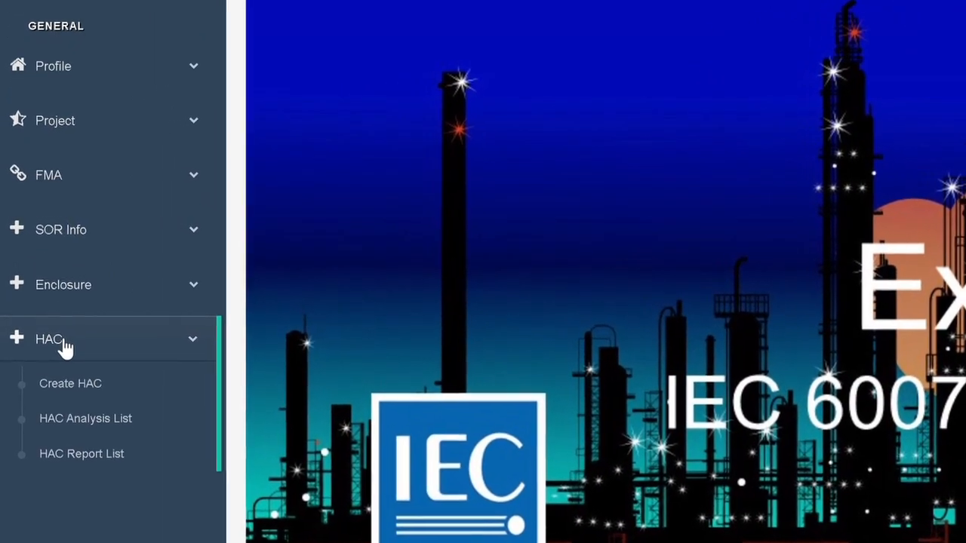
click(72, 388)
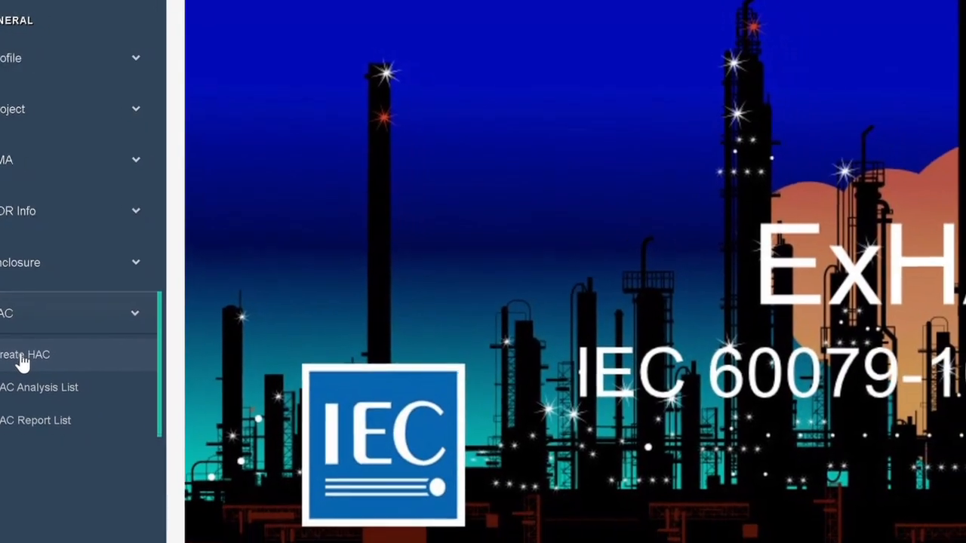
click(23, 356)
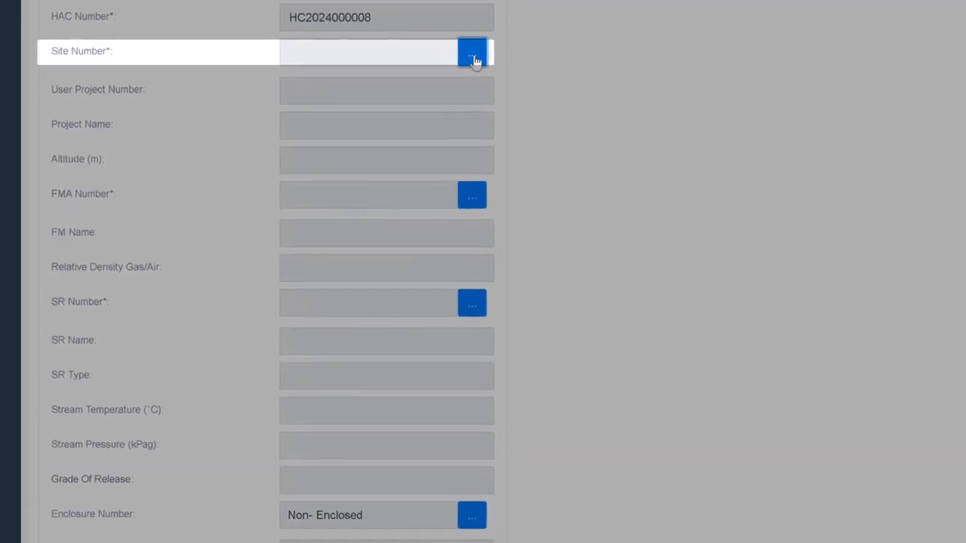
click(503, 56)
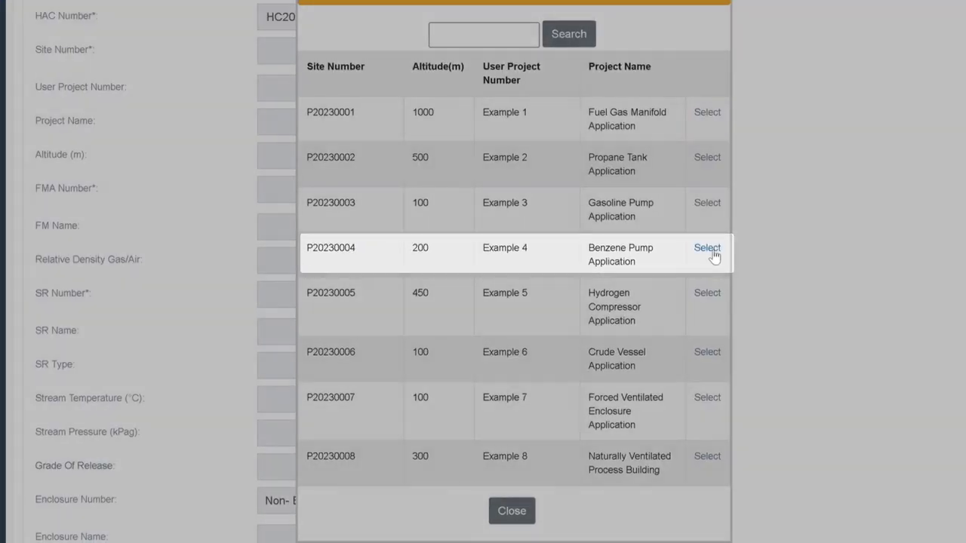
click(722, 254)
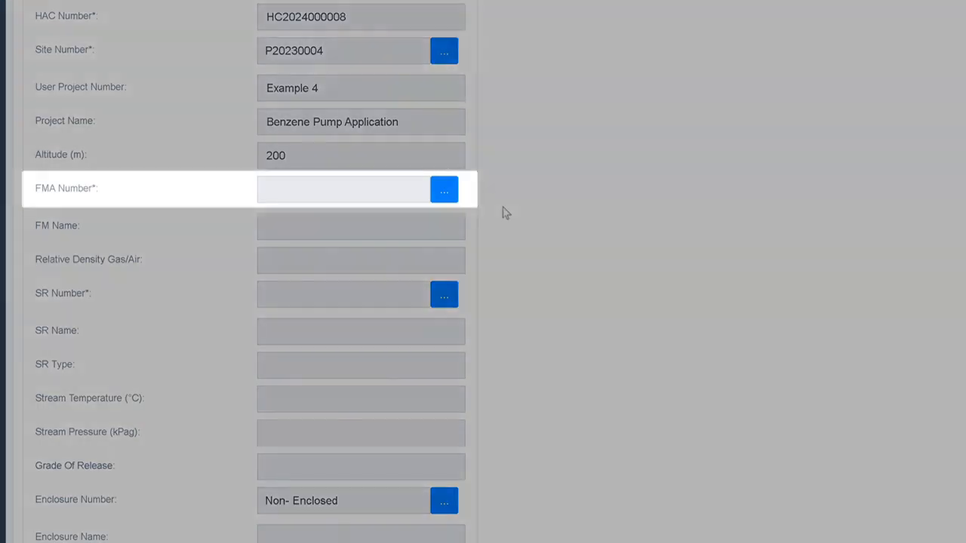
Step: Assign the Benzene flammable mixture analysis and the Benzene Pump Application source of release to the hazardous area classification
click(442, 191)
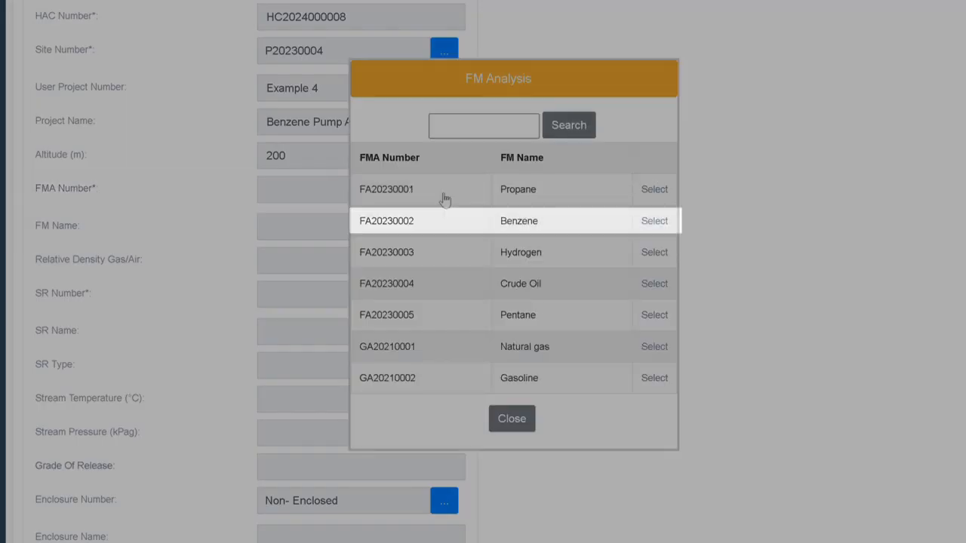
click(670, 222)
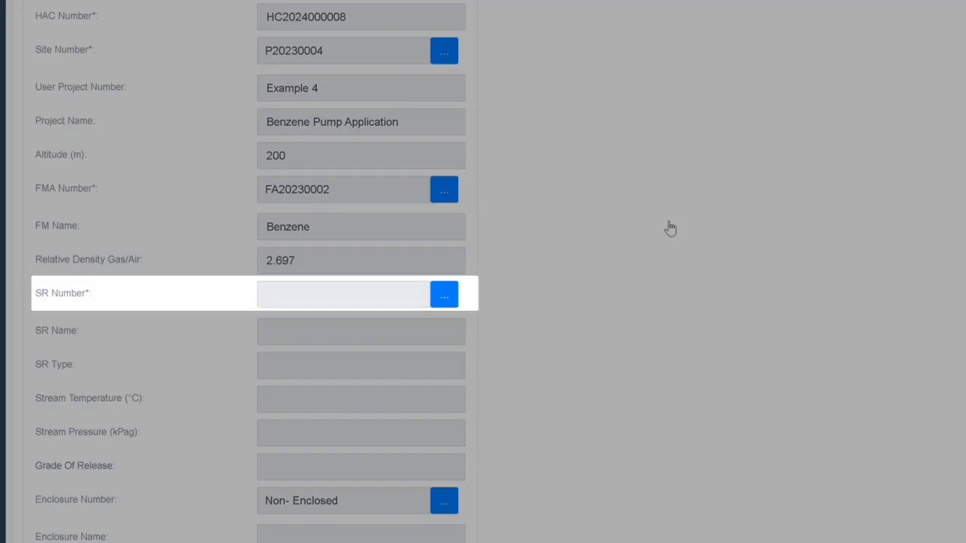
click(448, 296)
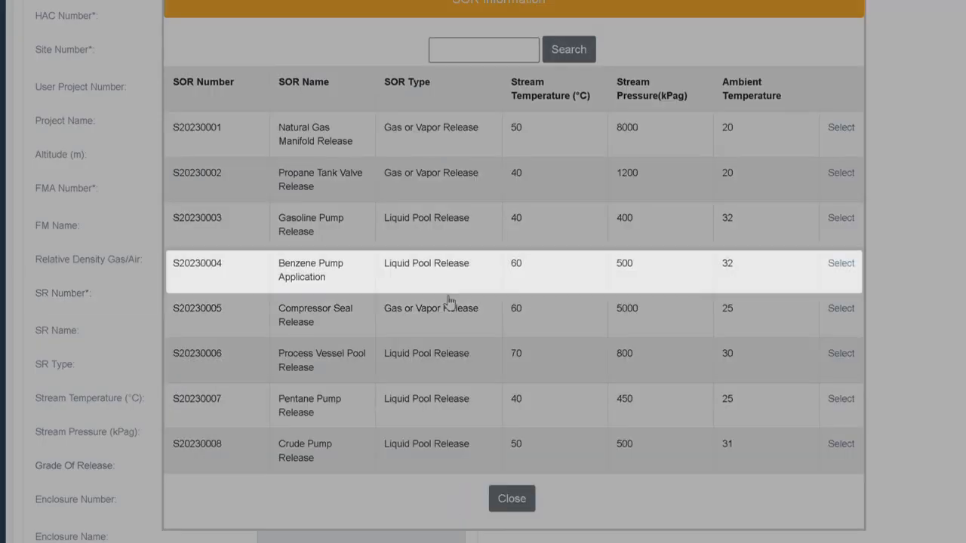
click(818, 257)
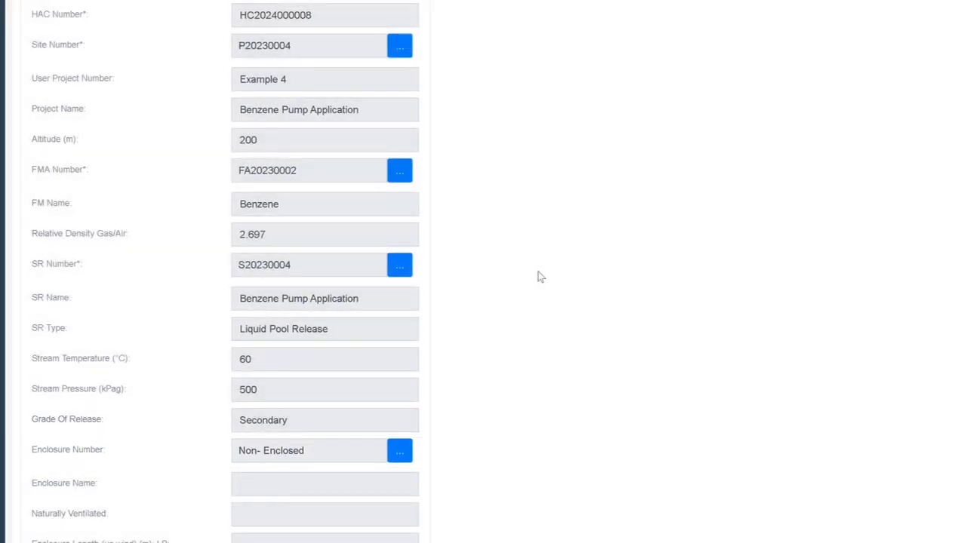
Step: Configure the analysis for the non-enclosed hazardous area classification and dismiss the save confirmation
scroll(540, 275, down, 3)
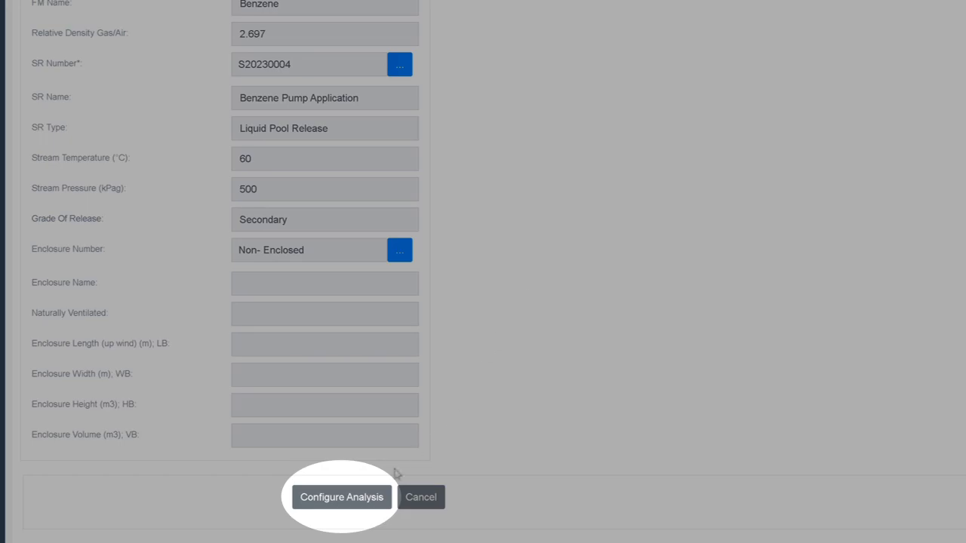
click(368, 503)
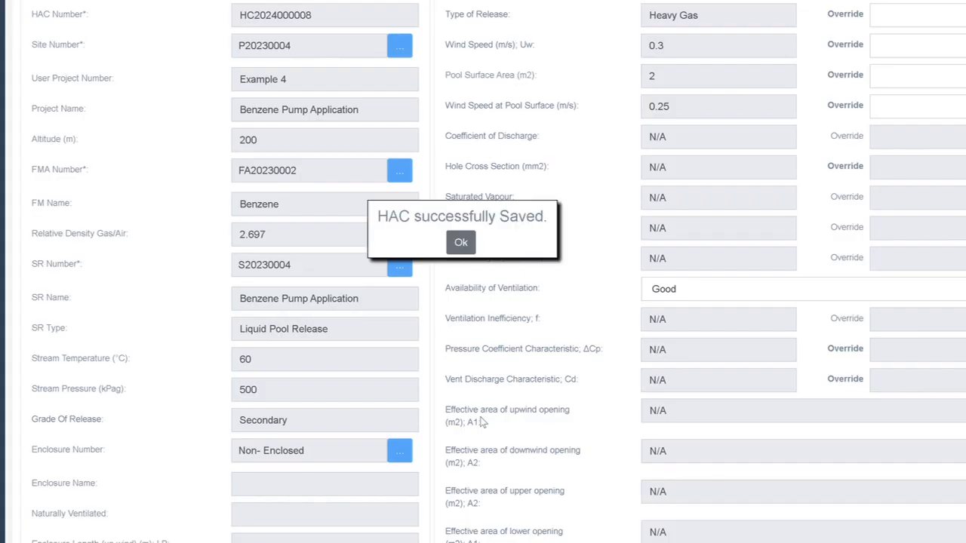
click(460, 242)
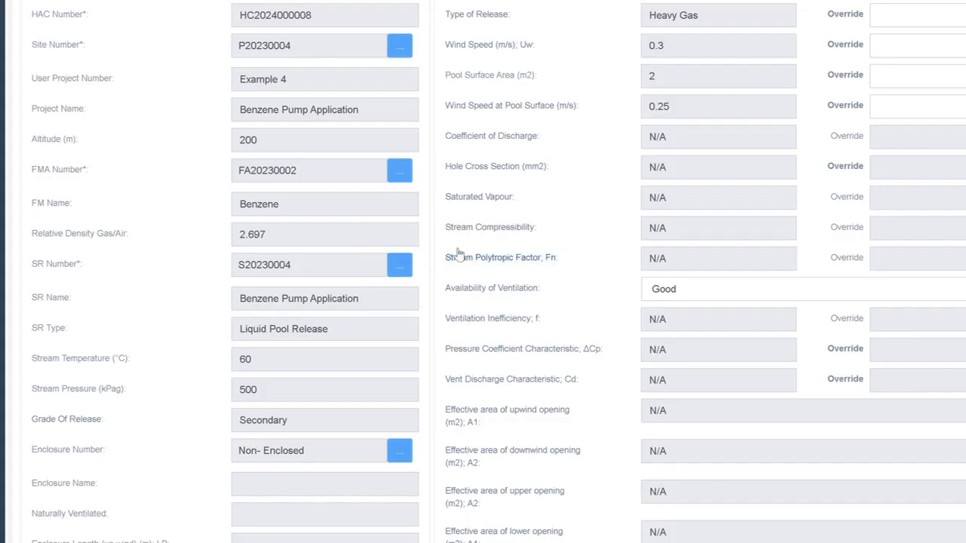